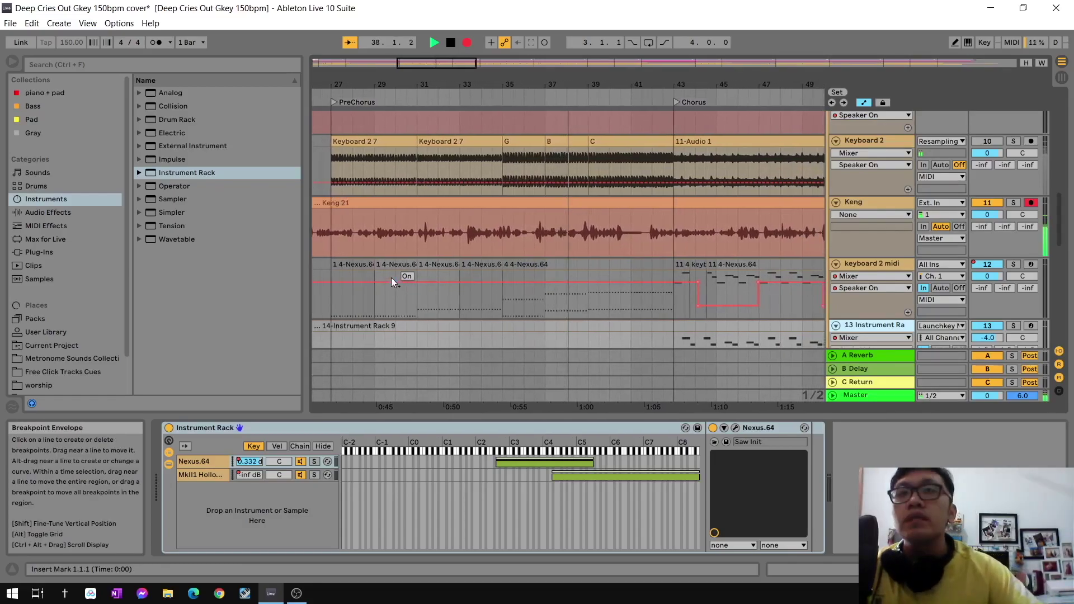
Open the Nexus.64 clip just before the Chorus on the keyboard 2 midi track to examine its notes
left_click(354, 266)
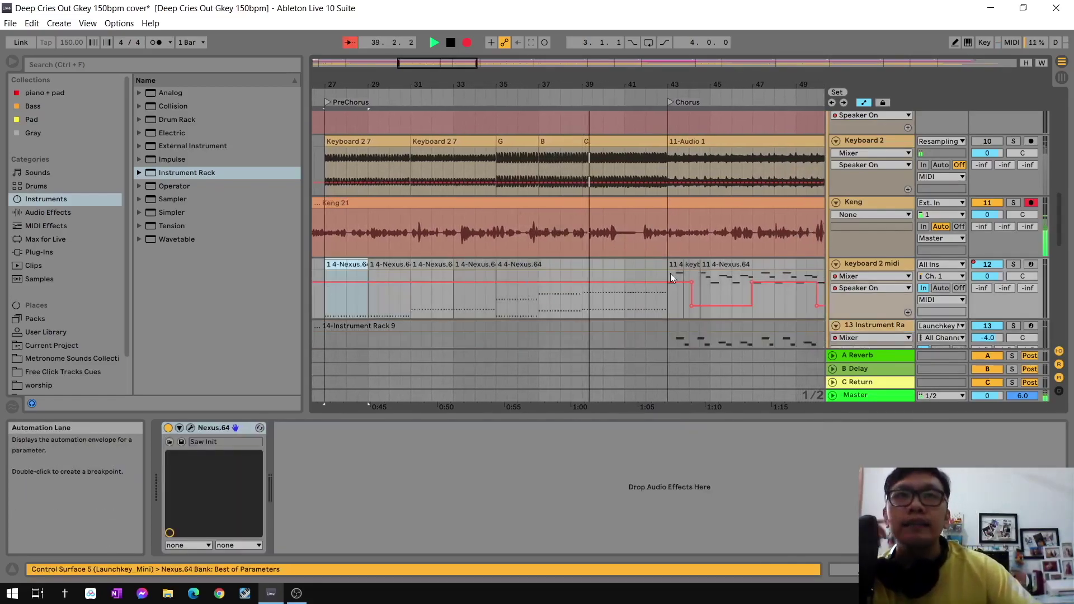
left_click(641, 264)
double_click(641, 264)
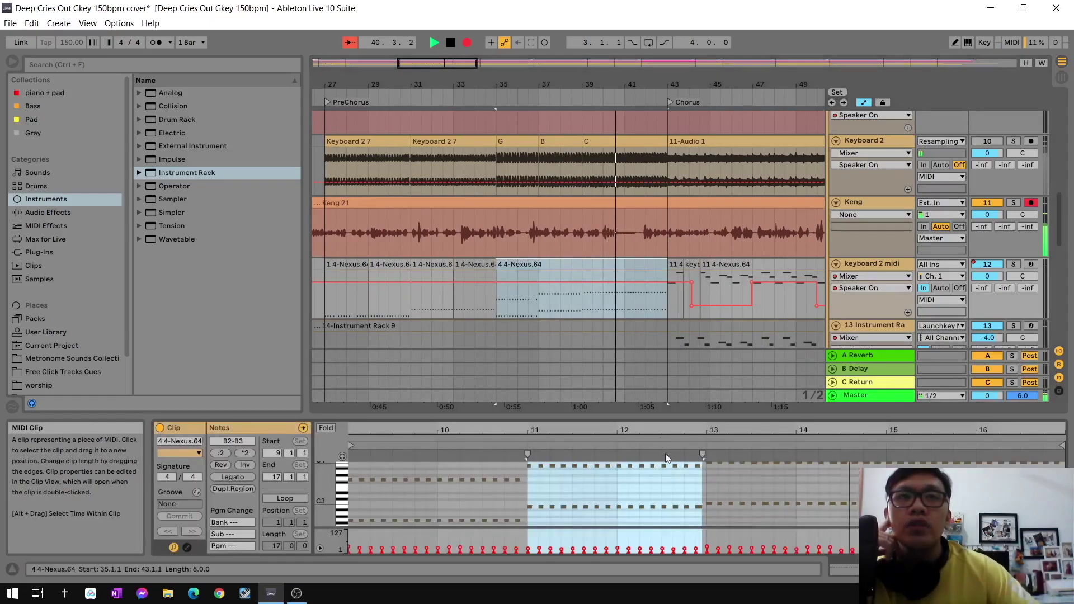
Audition the keyboard 2 midi clips into the Chorus with monitoring on Auto, and return the track's monitoring to In
left_click(942, 289)
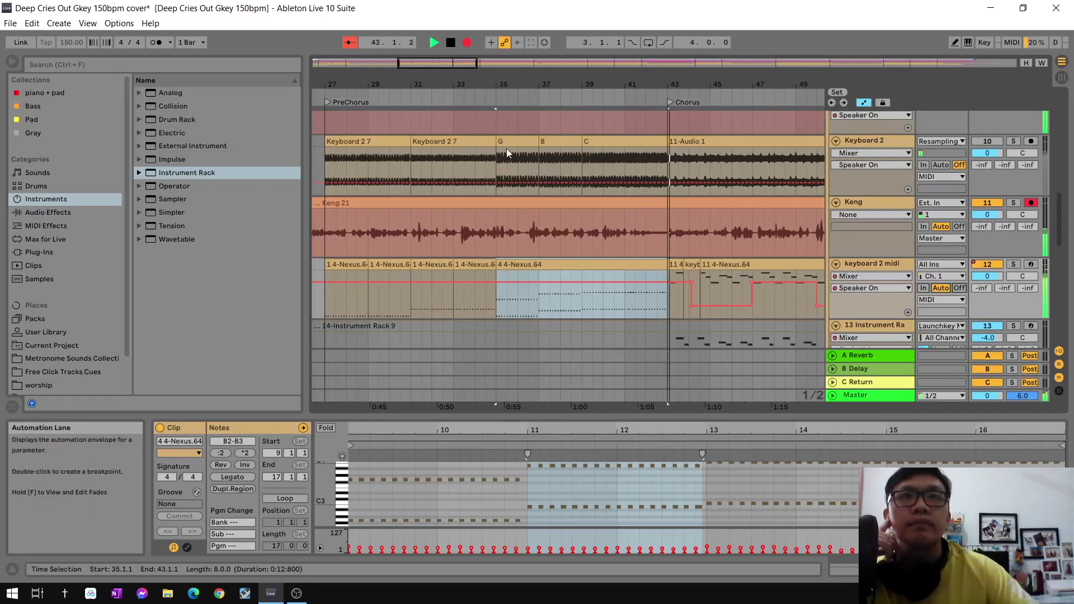
left_click_drag(682, 84, 595, 84)
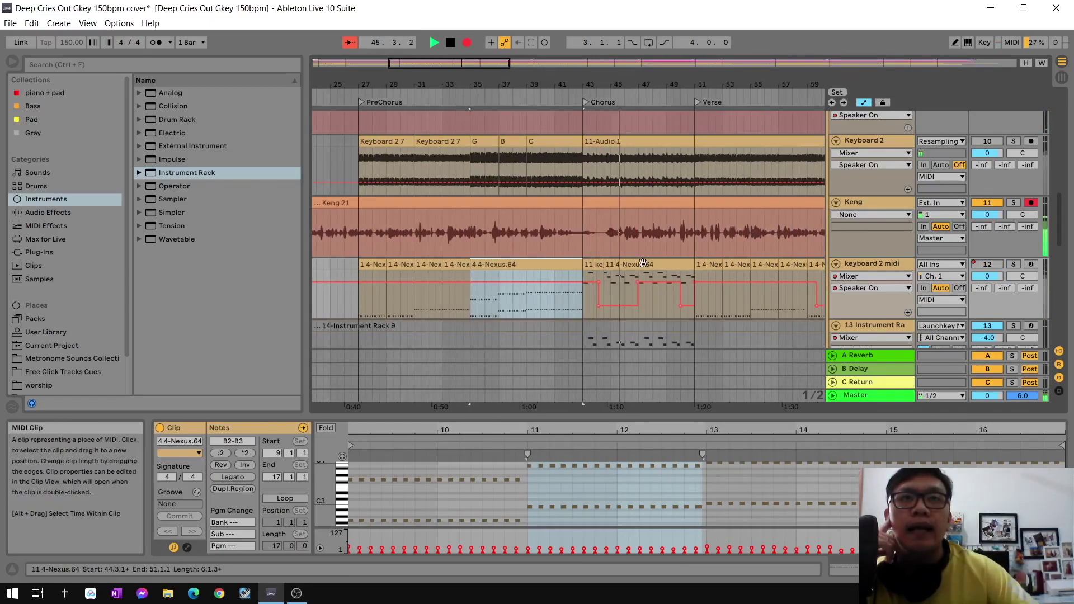
left_click(925, 288)
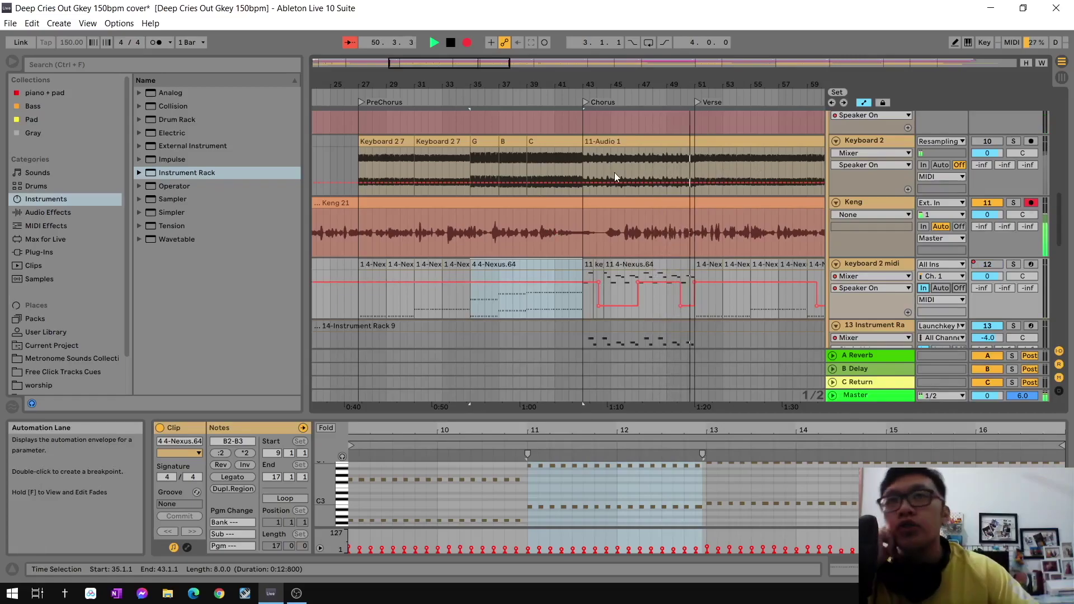
Display the Drums category in the browser to look at the Drum Rack
scroll(614, 173, "down", 1)
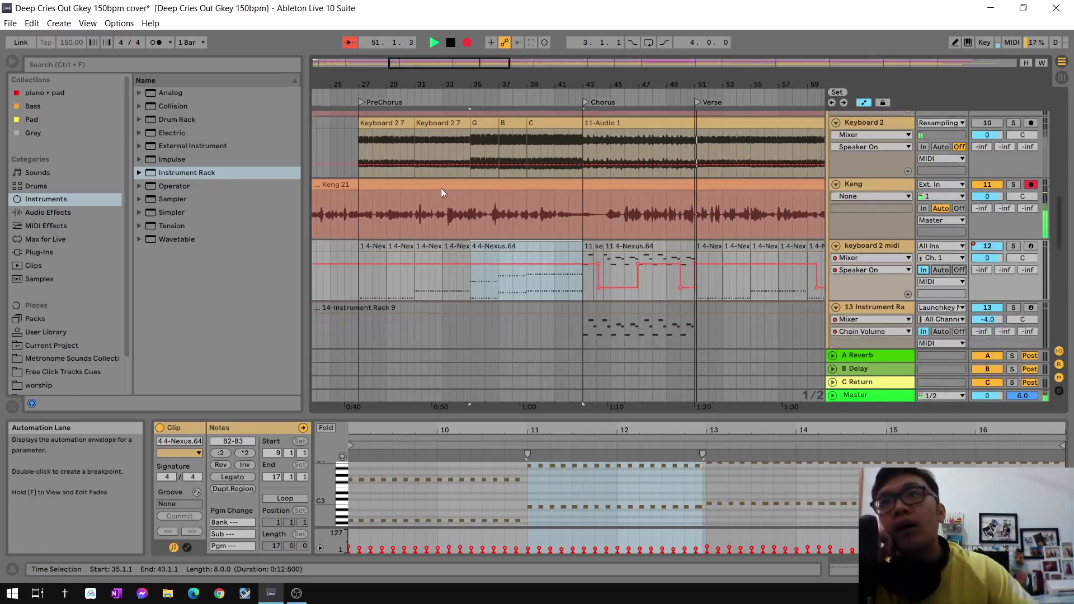
left_click(34, 186)
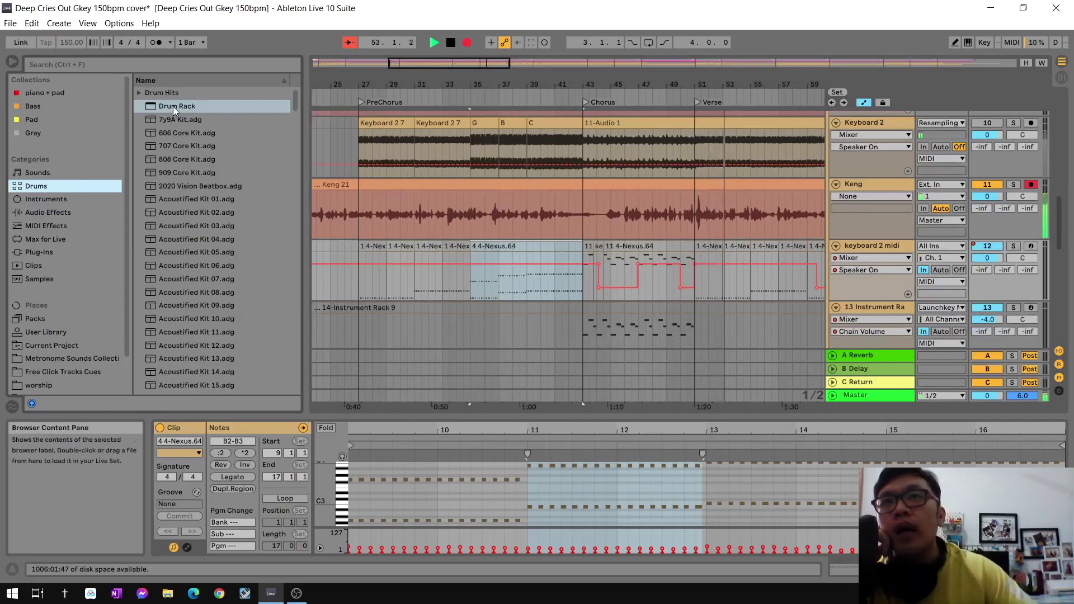
Open the Instrument Rack on track 14 and examine the sample pads in its Drum Rack chain
scroll(811, 296, "down", 4)
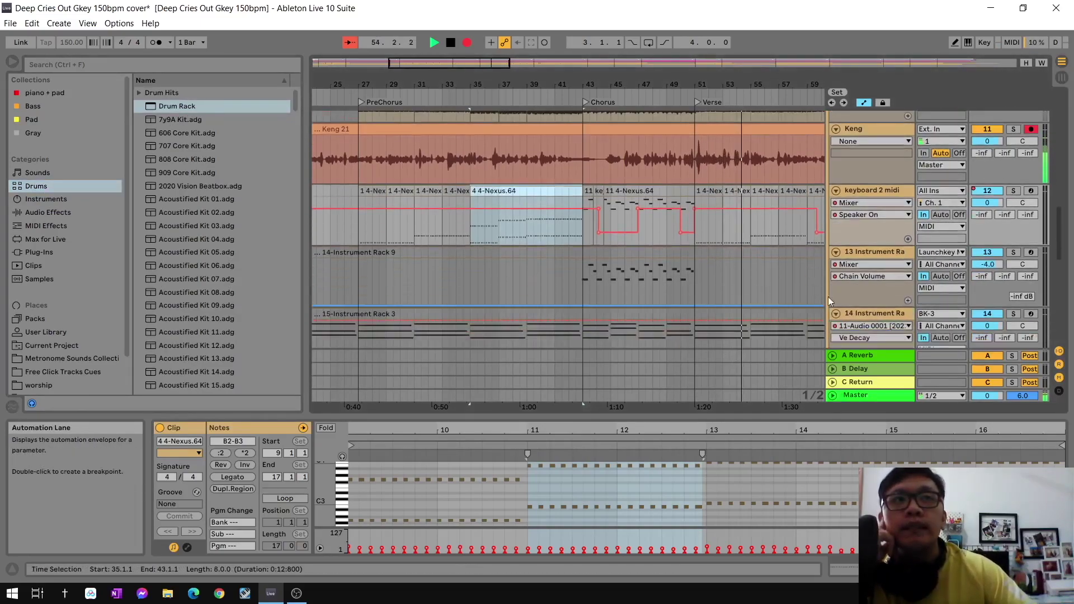
left_click(881, 303)
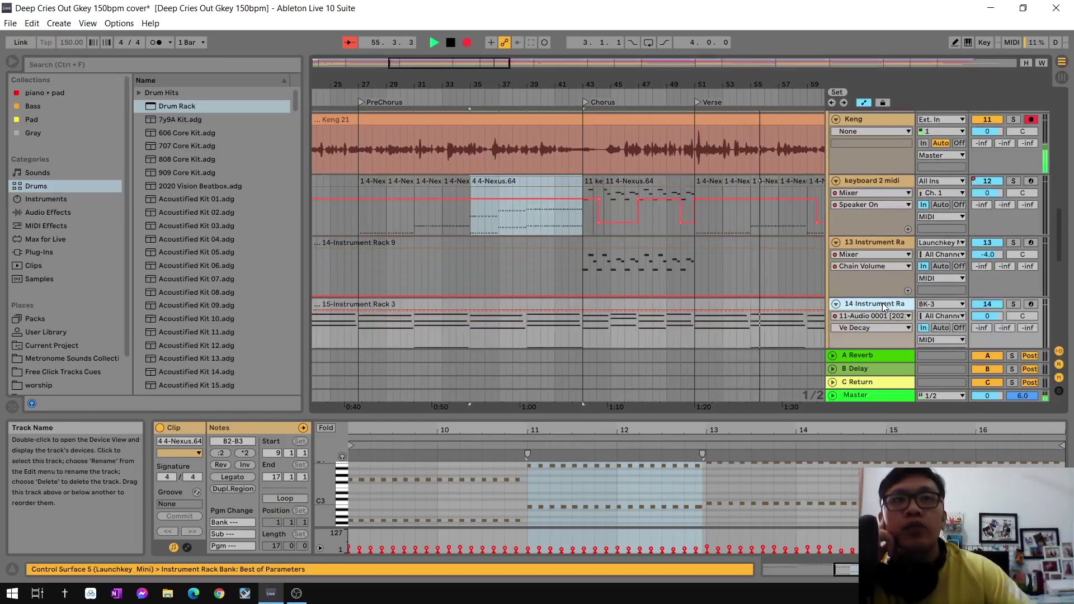
double_click(881, 303)
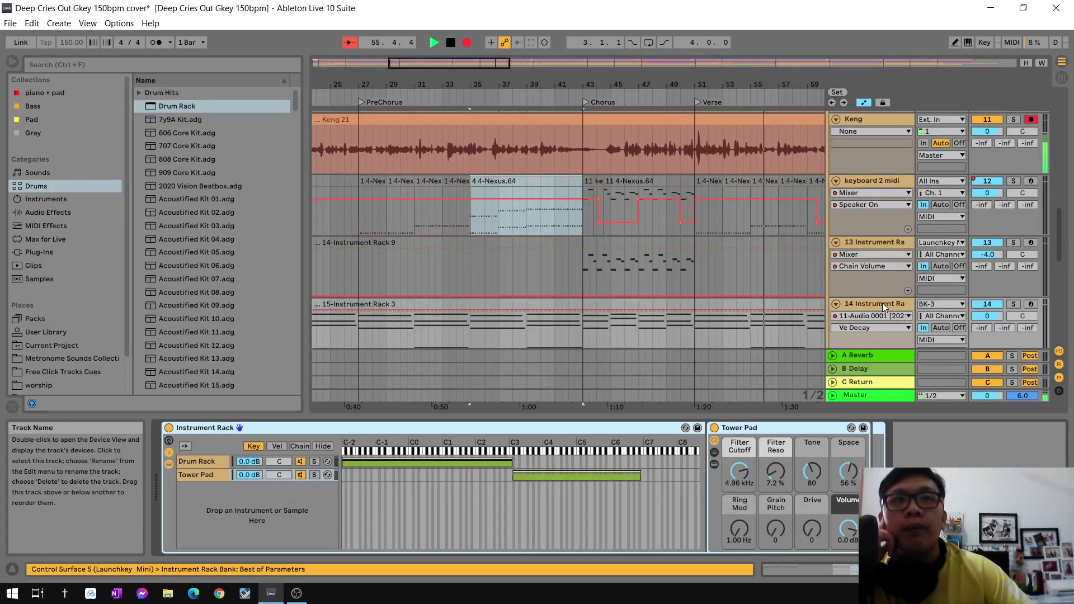
left_click(192, 462)
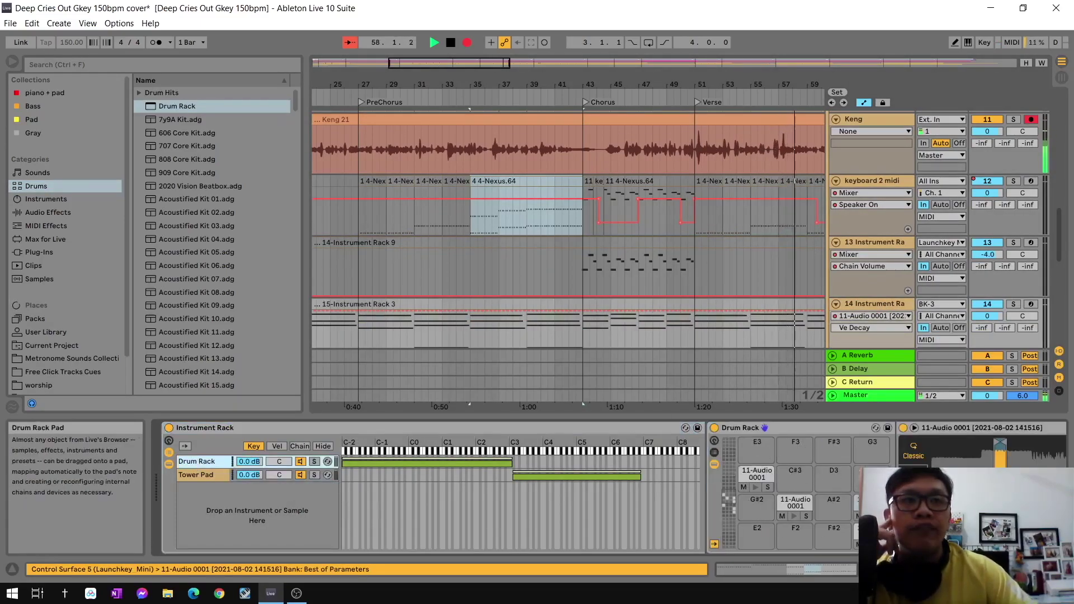
scroll(564, 468, "down", 5)
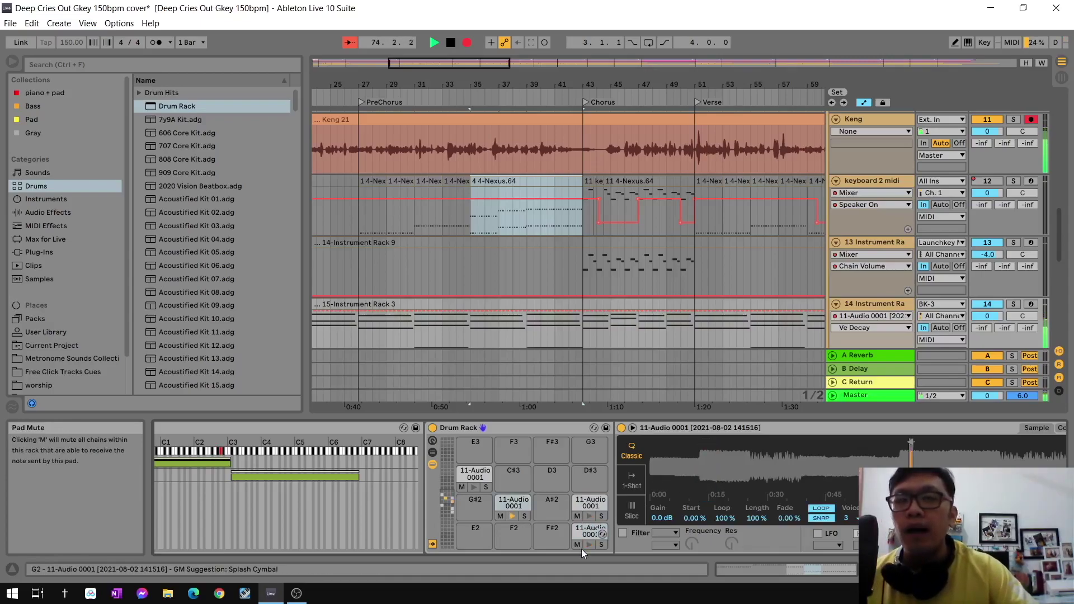
left_click(795, 569)
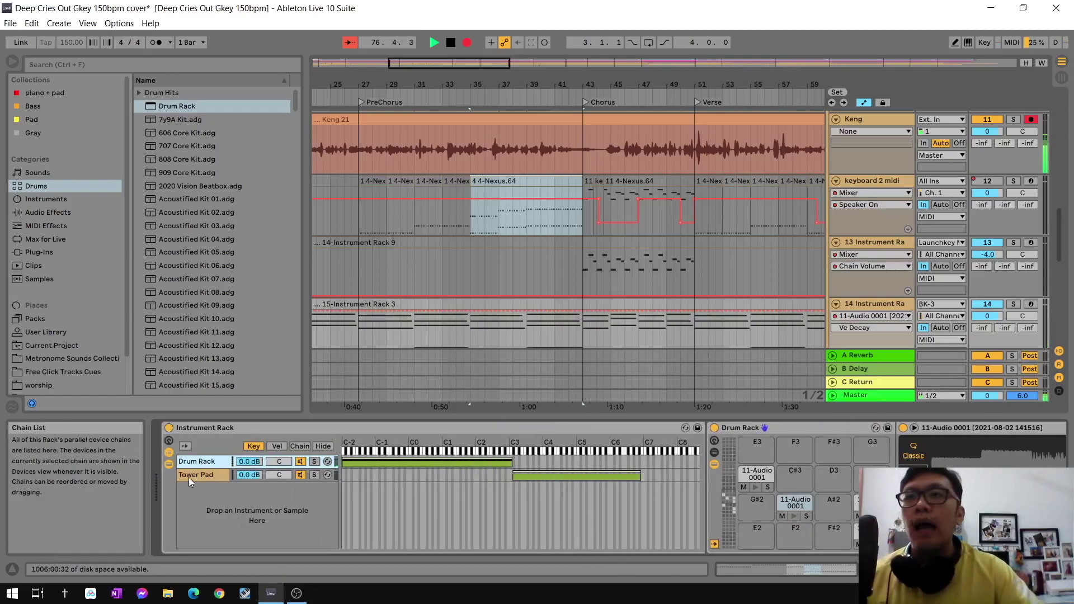
Compare the Tower Pad and Drum Rack chains with their key zones, and show the Instruments category in the browser
left_click(206, 475)
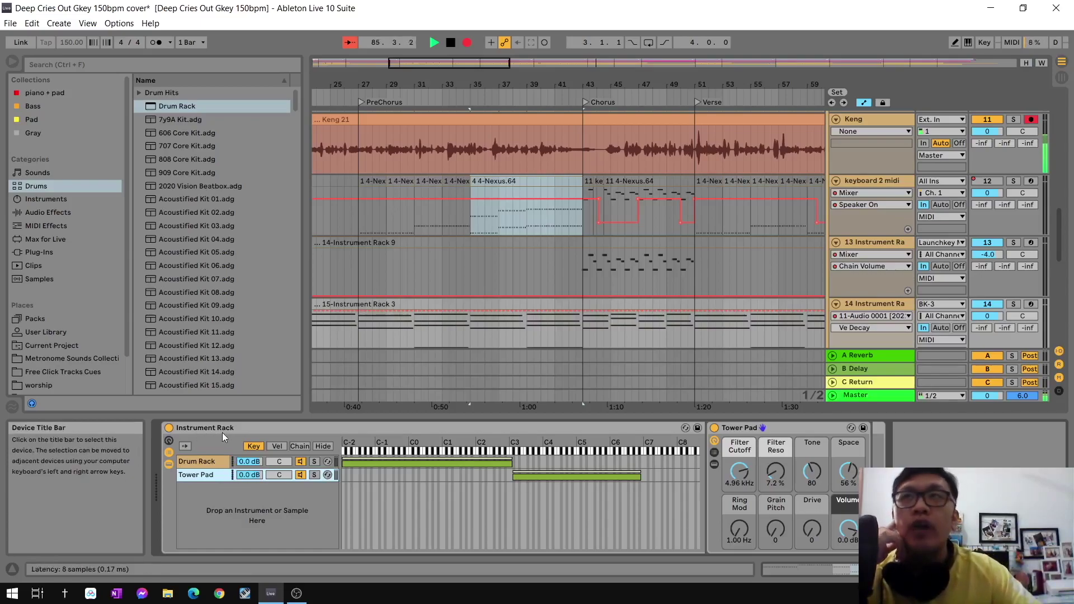
left_click(52, 199)
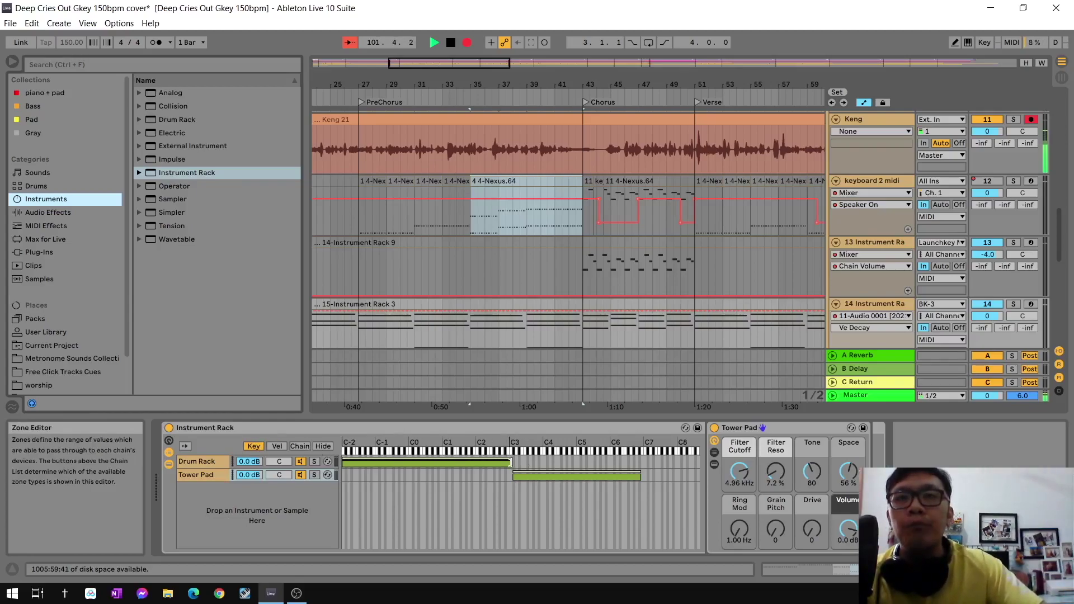
left_click(214, 462)
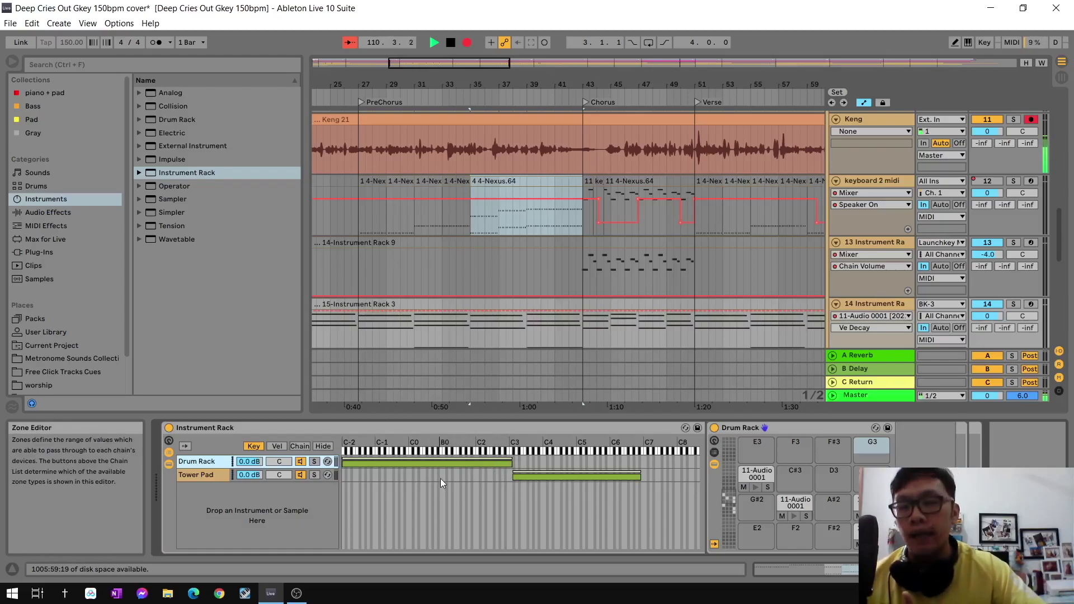
mouse_move(510, 475)
left_mouse_down()
mouse_move(427, 476)
mouse_move(508, 481)
left_mouse_up()
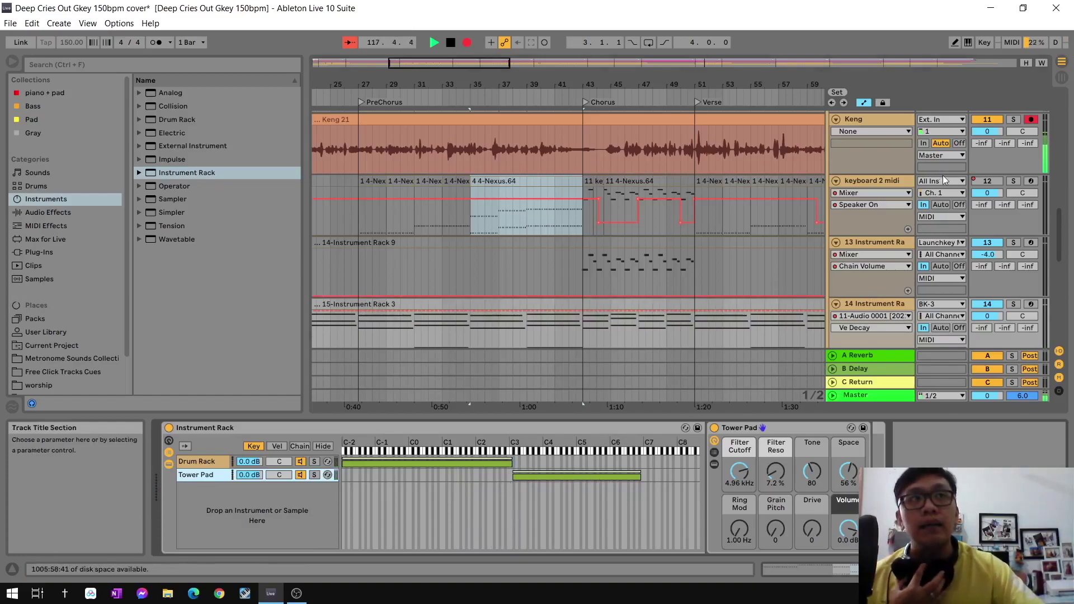
Activate the MIDI group on track 9
scroll(942, 176, "up", 4)
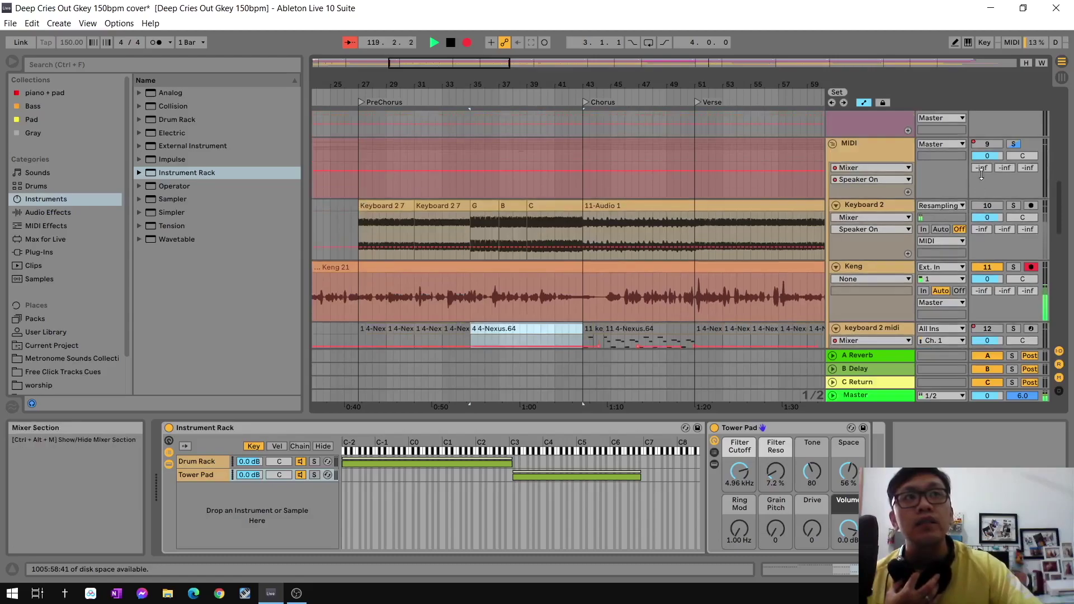
left_click(988, 144)
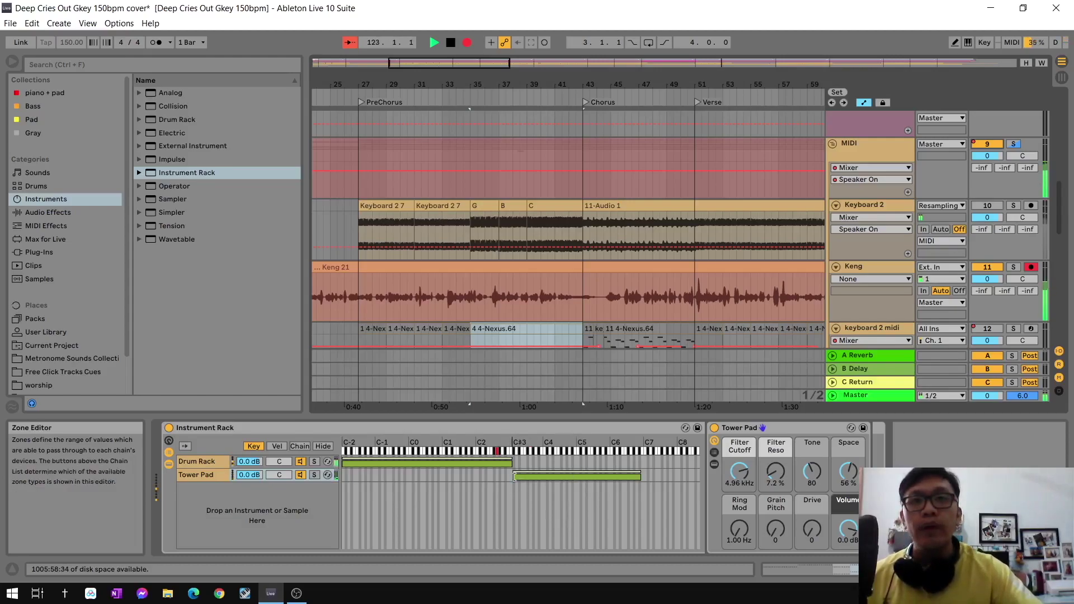
Try extending the Tower Pad key zone down to G2 so it overlaps the Drum Rack zone, and restore its original range
left_click_drag(514, 477, 504, 477)
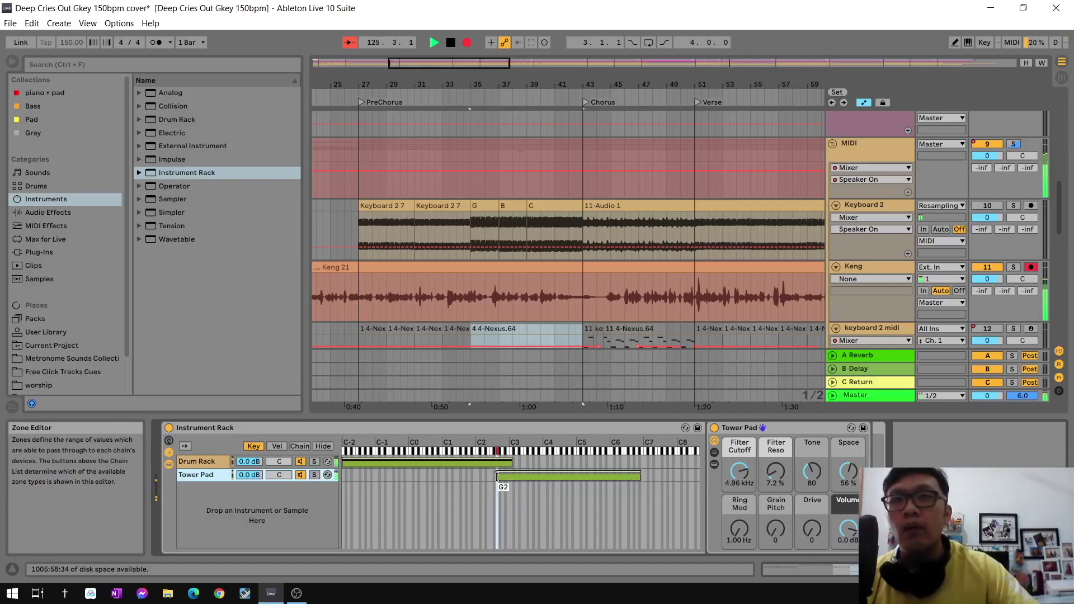
left_click_drag(498, 477, 508, 478)
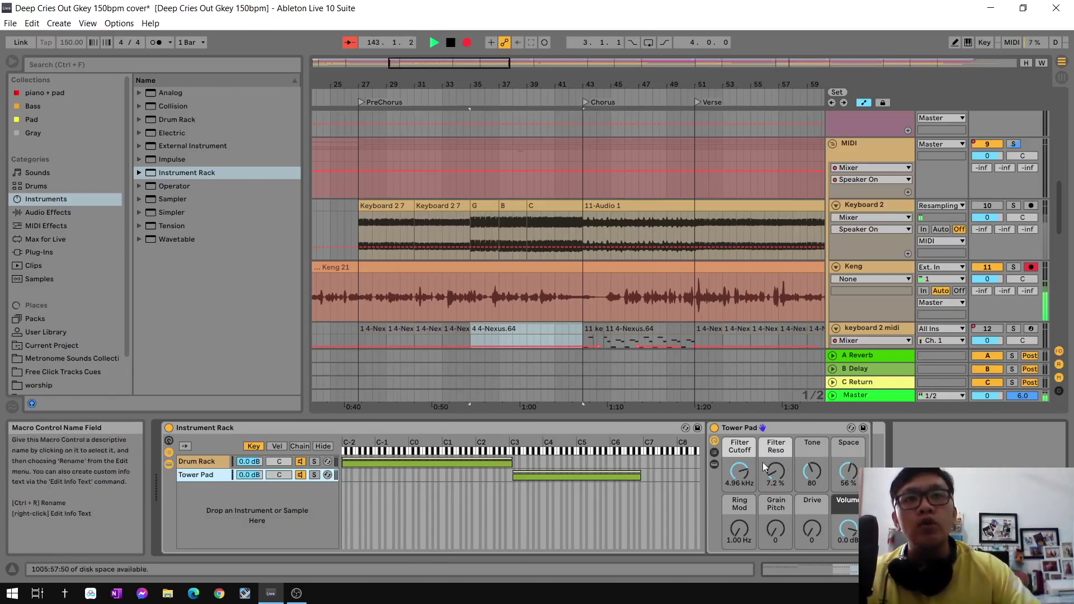
Examine the devices on the keyboard 2 midi track and track 13, and check track 13's MIDI input type
scroll(883, 287, "down", 2)
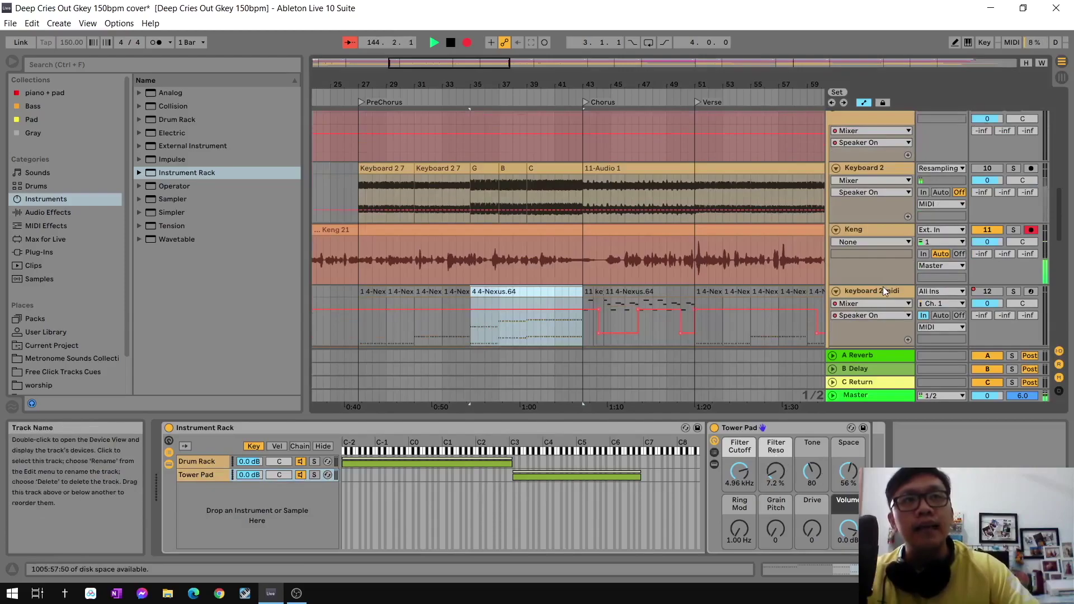
left_click(883, 288)
scroll(894, 287, "down", 2)
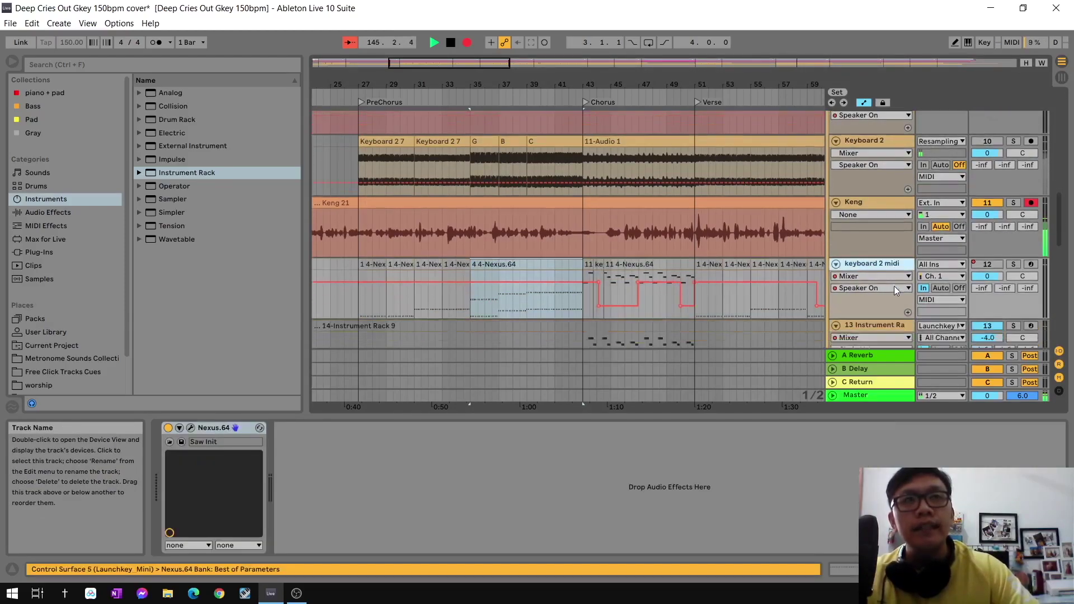
left_click(885, 308)
scroll(886, 309, "down", 3)
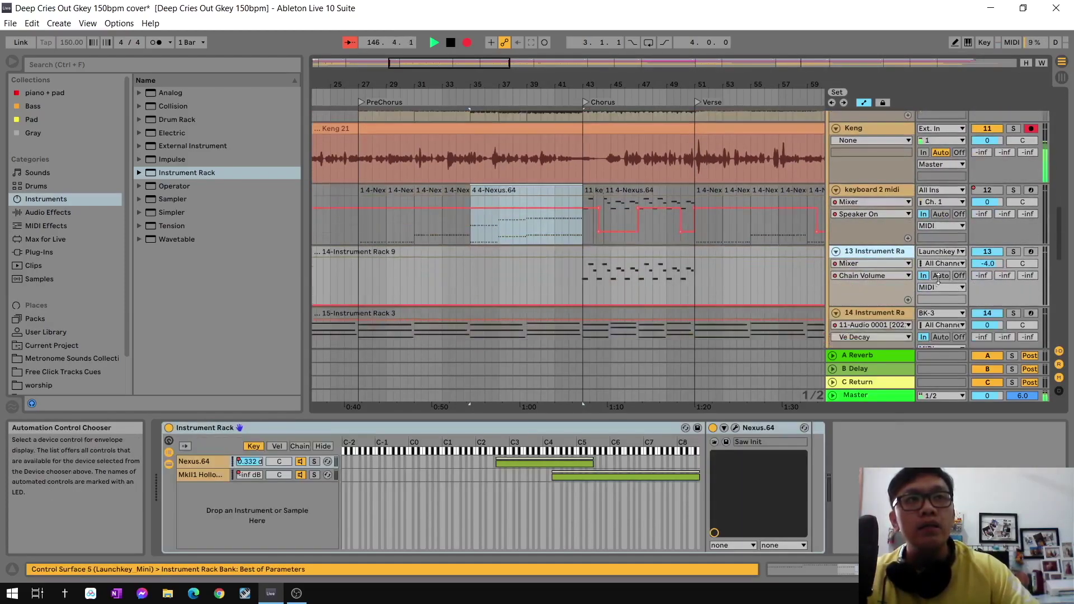
left_click(951, 252)
left_click(952, 252)
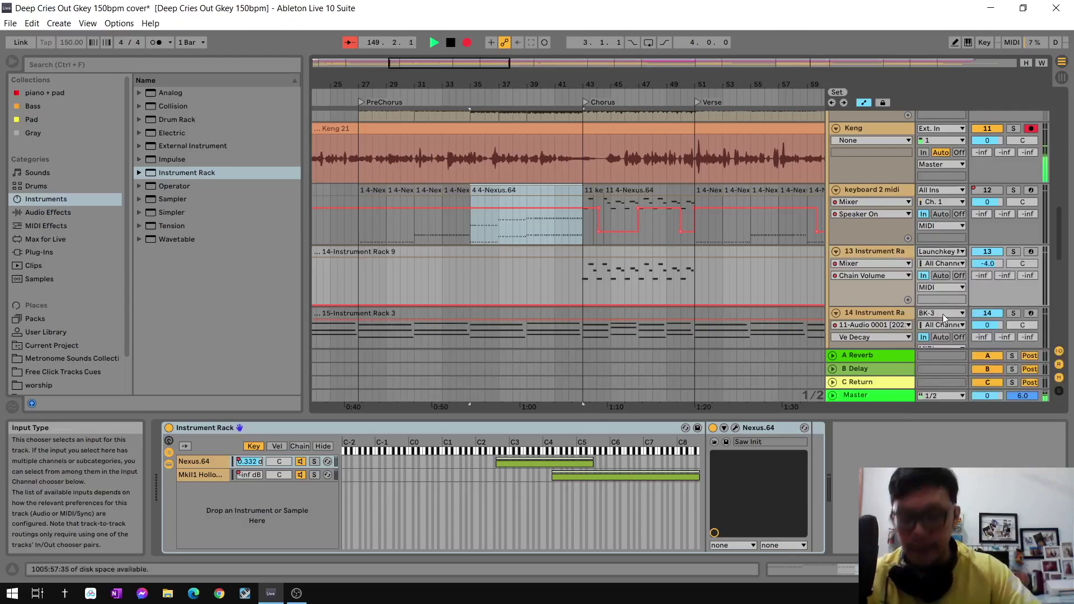
Compare the Instrument Racks on tracks 13 and 14, including their chains and key zones
left_click(871, 249)
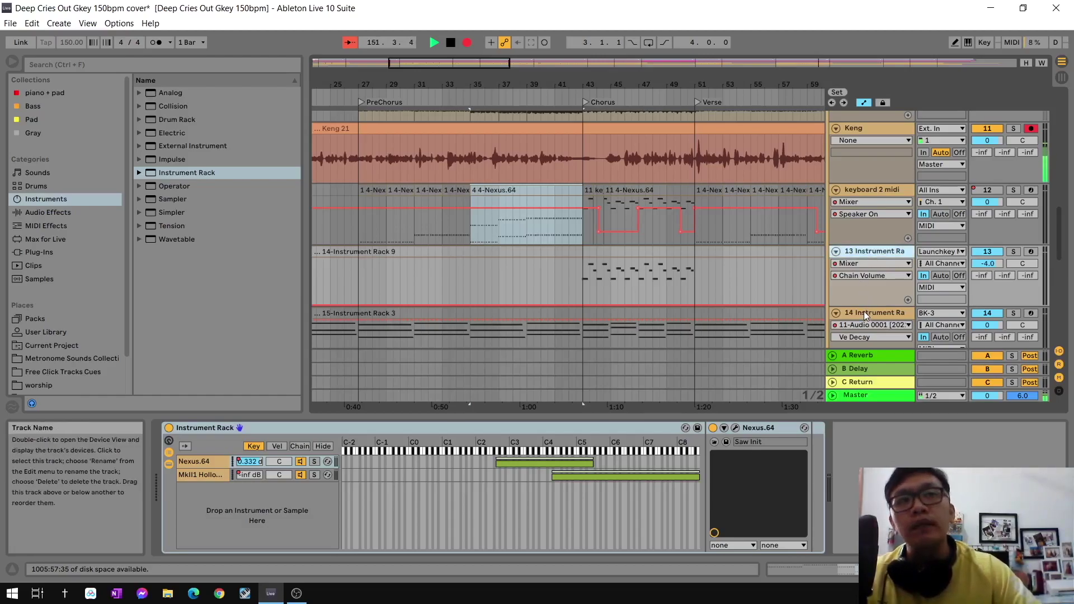
left_click(864, 311)
left_click(861, 253)
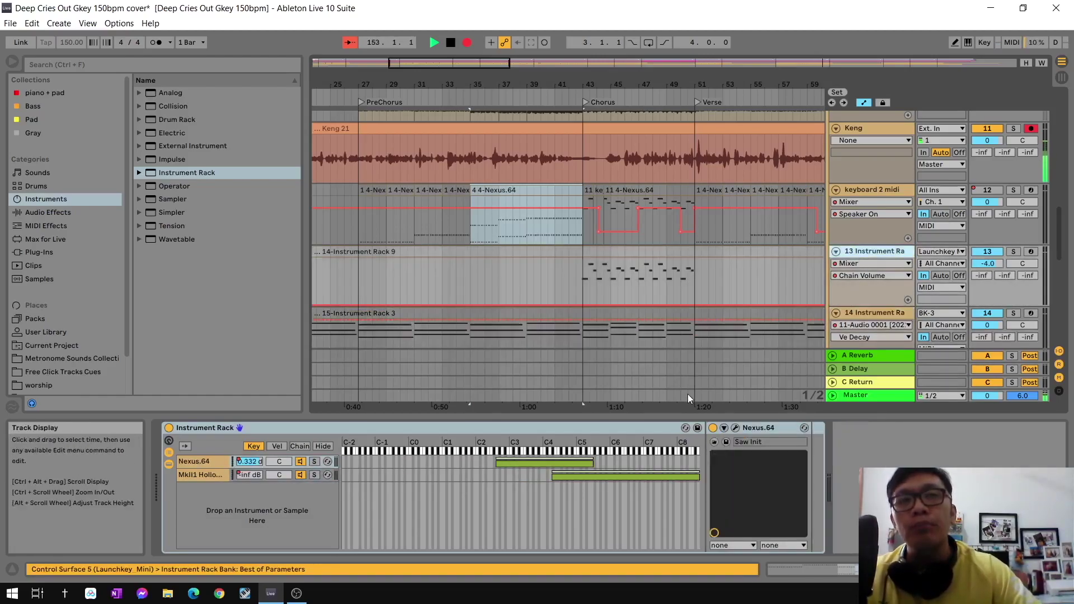
left_click(870, 315)
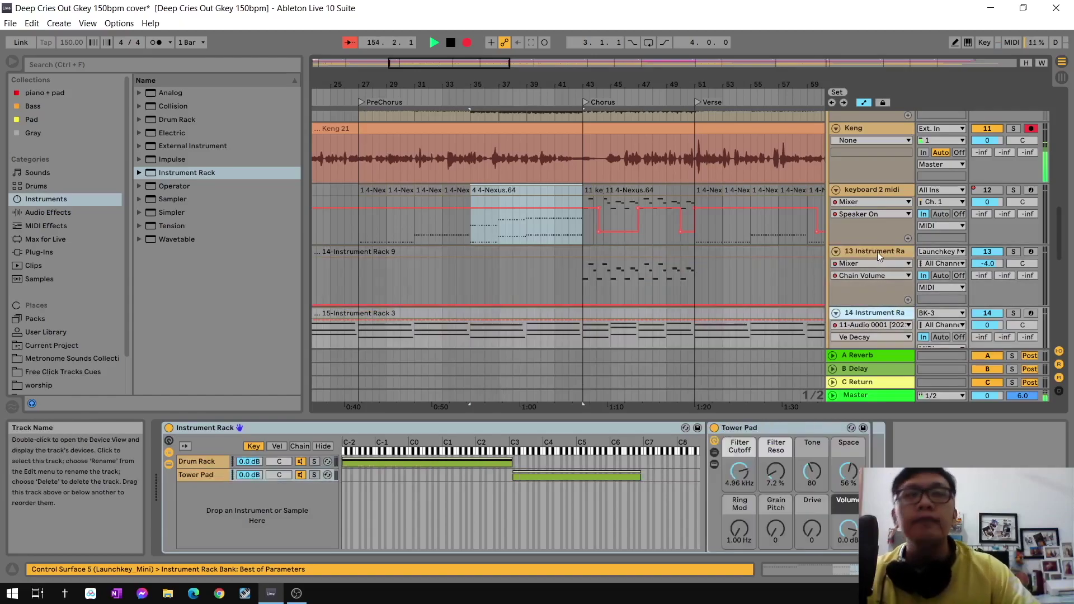
left_click(876, 252)
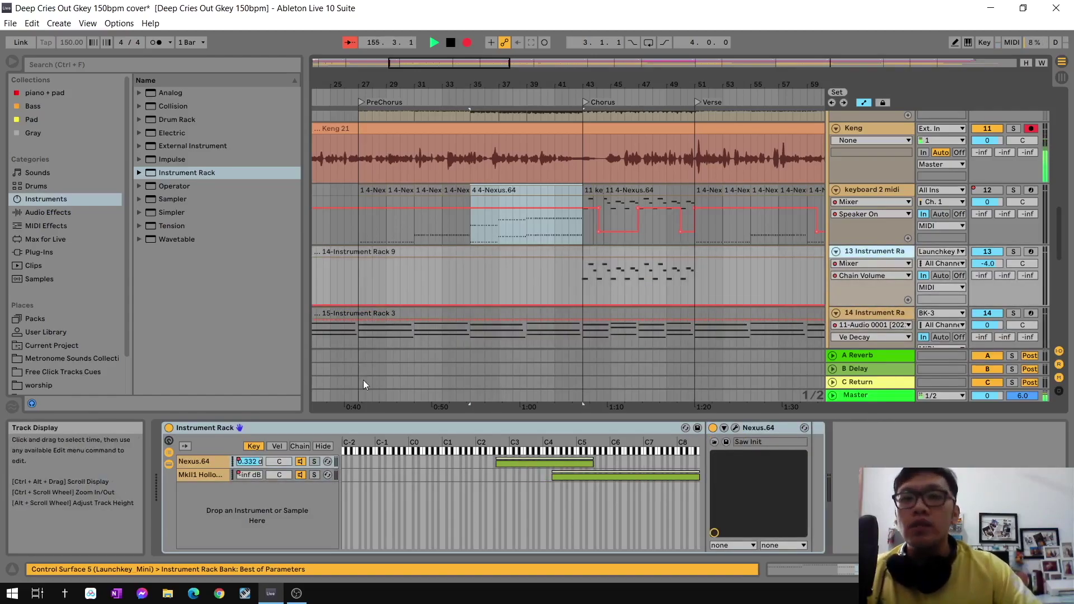